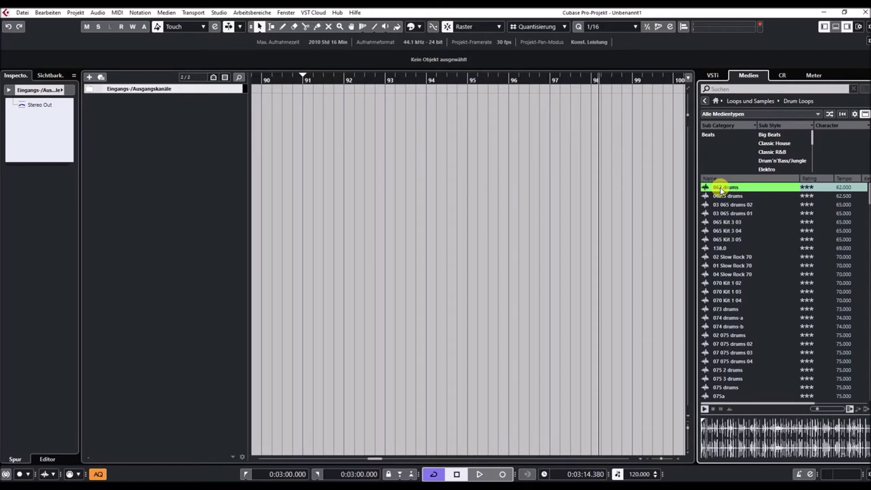
Stop the loop preview, raise the preview volume and audition the 062 drums loop again
{"action": "left_click", "coordinate": [713, 409]}
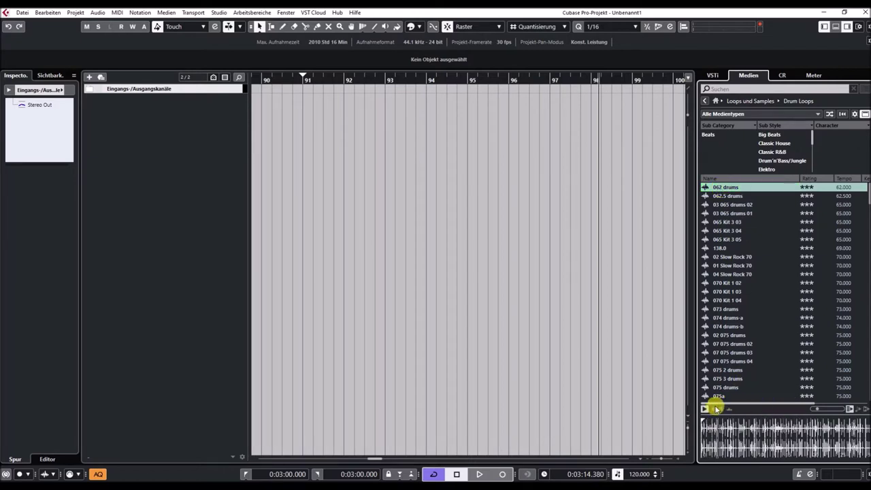
{"action": "left_click_drag", "start_coordinate": [807, 415], "coordinate": [837, 409]}
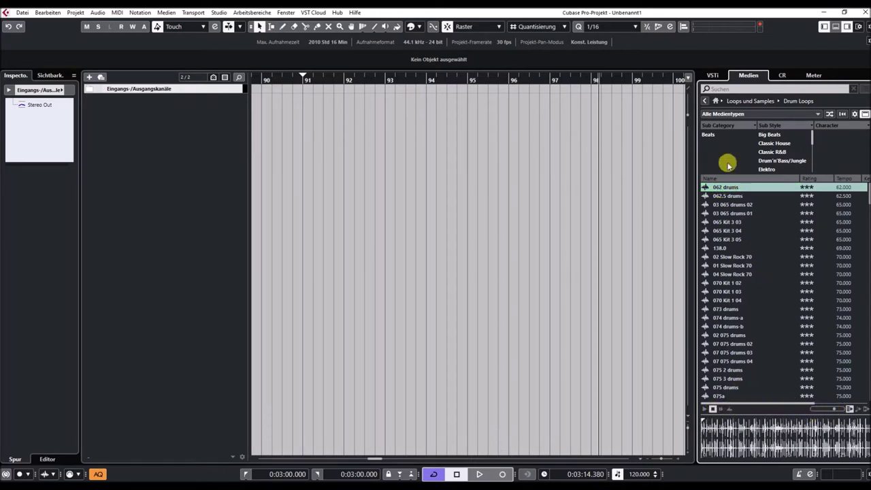
{"action": "left_click", "coordinate": [721, 190]}
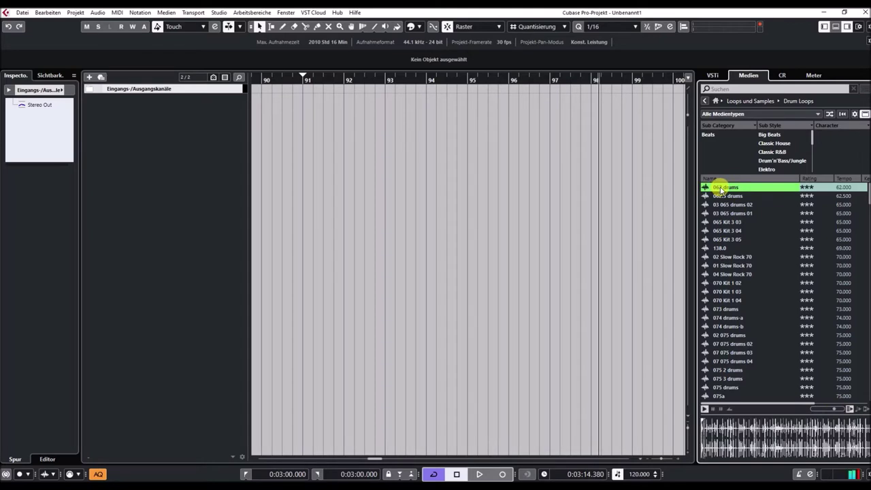
{"action": "left_click_drag", "start_coordinate": [835, 409], "coordinate": [833, 409]}
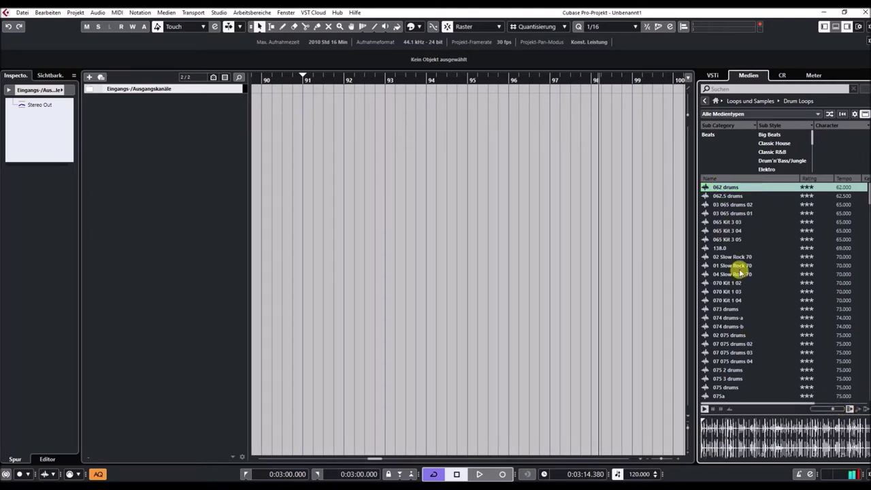
Audition the drum loops 062.5 drums, 065 Kit 3 03, 065 Kit 3 05, 02 Slow Rock 70 and 04 Slow Rock 70
{"action": "left_click", "coordinate": [726, 196]}
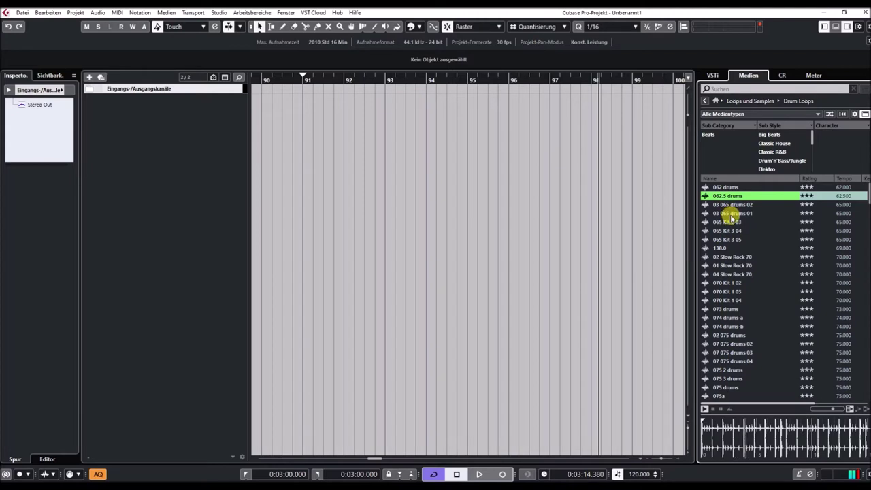
{"action": "left_click", "coordinate": [730, 221]}
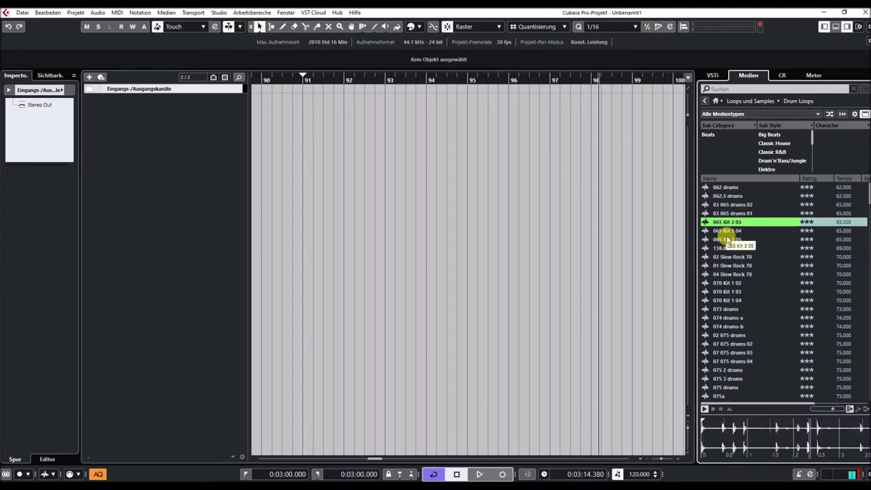
{"action": "left_click", "coordinate": [727, 240]}
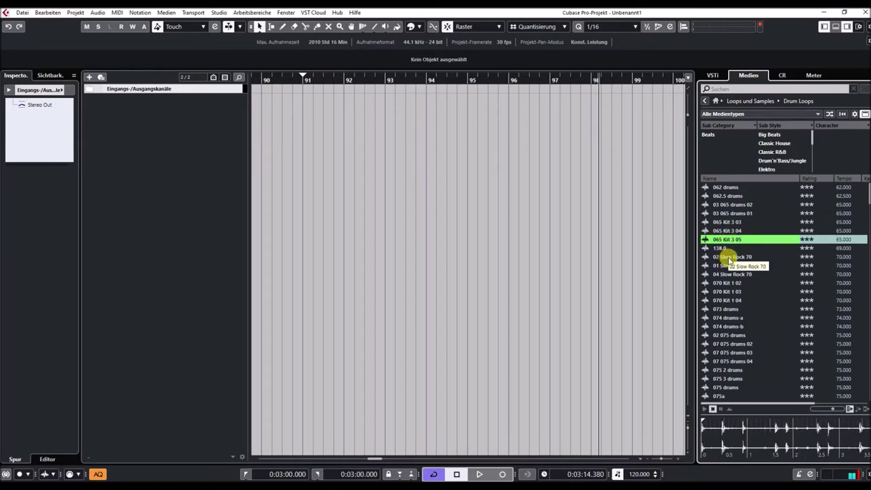
{"action": "left_click", "coordinate": [729, 258]}
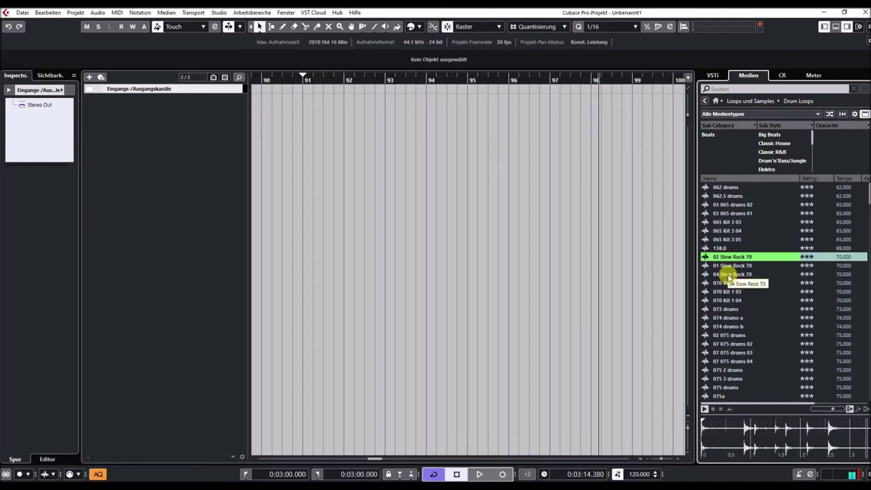
{"action": "left_click", "coordinate": [729, 275]}
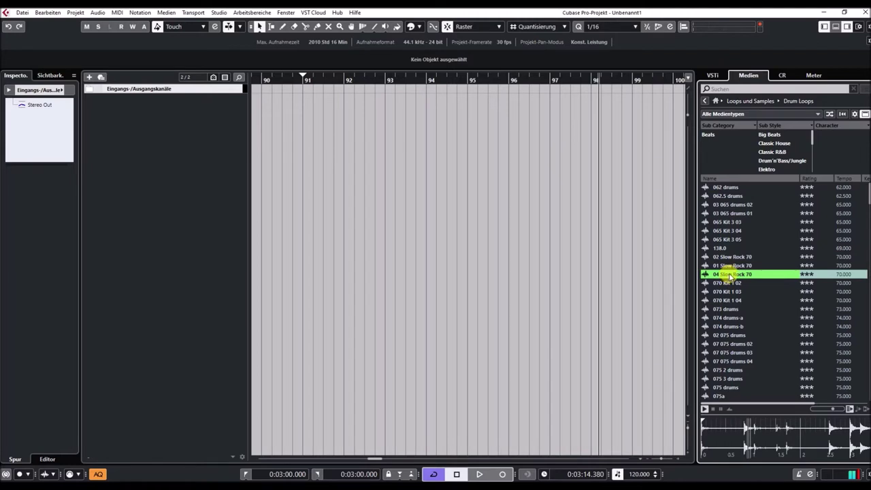
Audition the drum loops 073 drums, 074 drums-b, 07 075 drums 02, 03 and 04, and 075 3 drums
{"action": "scroll", "coordinate": [729, 276], "scroll_direction": "down", "scroll_amount": 3}
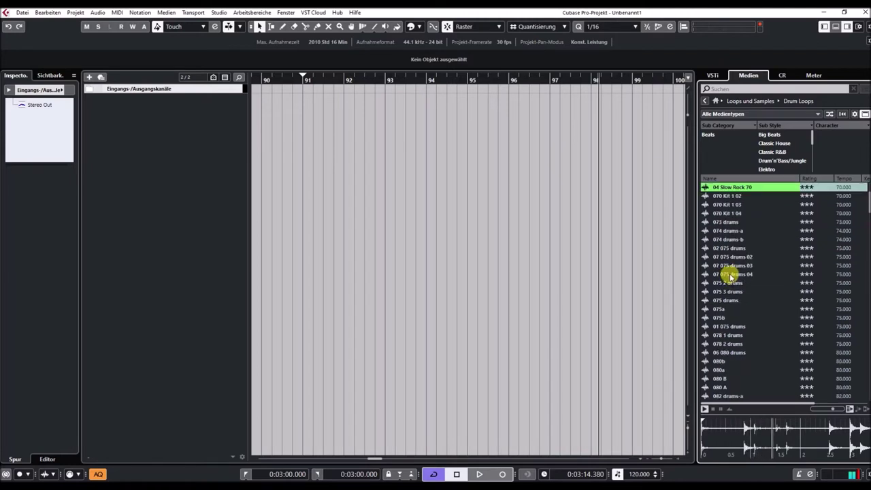
{"action": "left_click", "coordinate": [721, 223]}
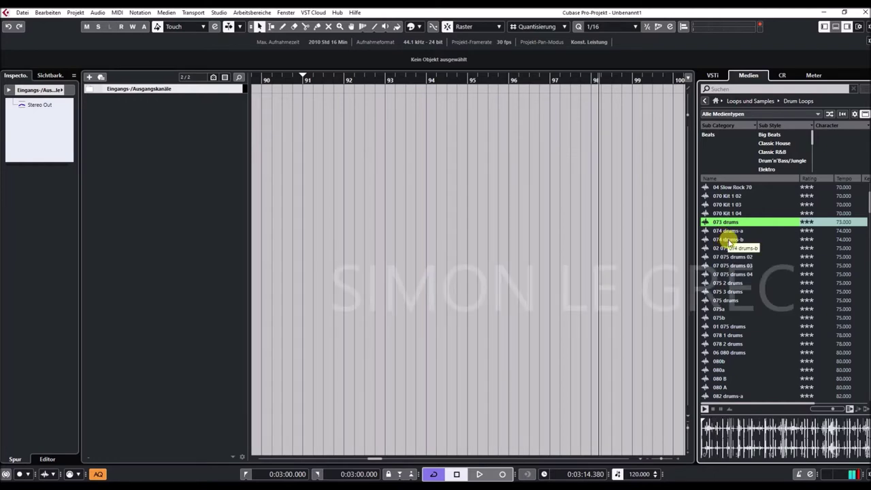
{"action": "left_click", "coordinate": [729, 241]}
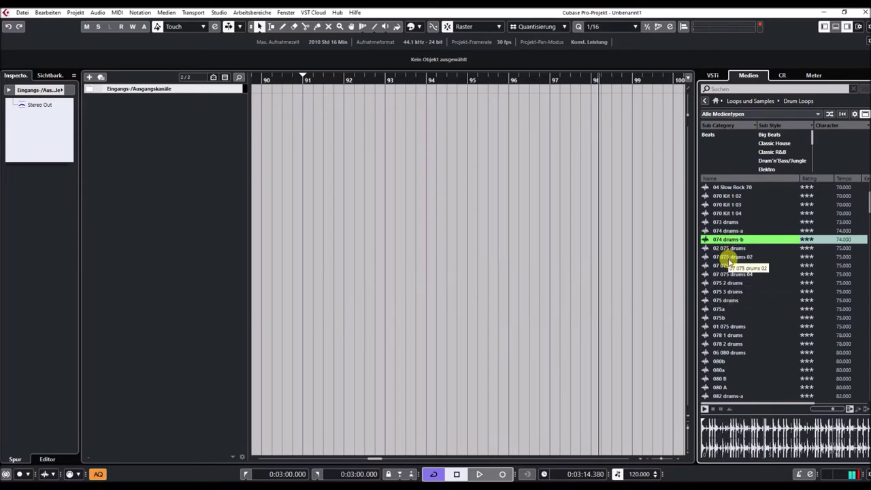
{"action": "left_click", "coordinate": [730, 258]}
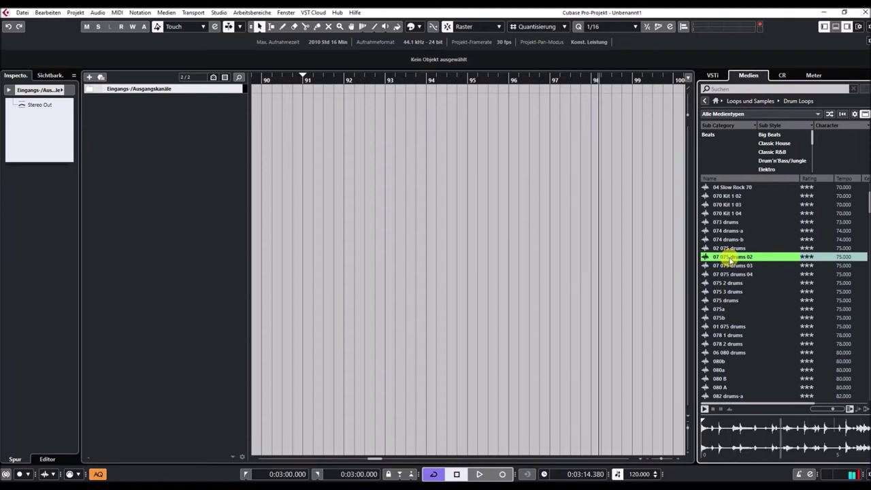
{"action": "key", "text": "Down"}
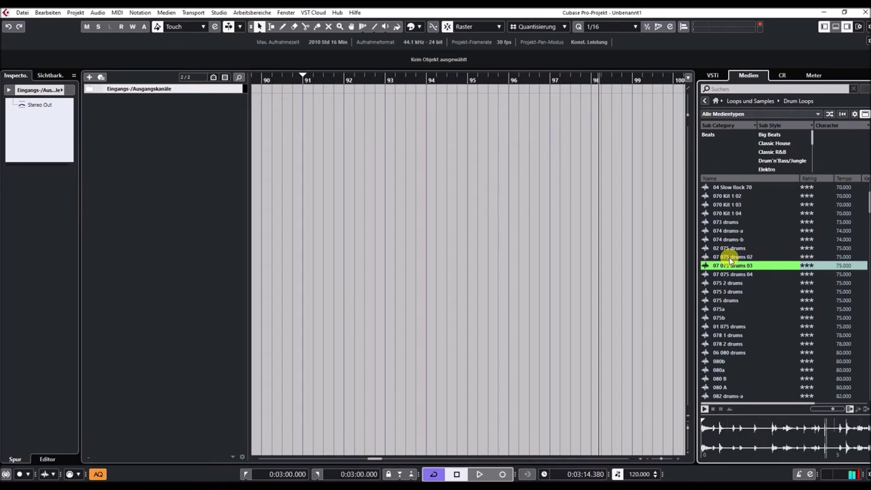
{"action": "key", "text": "Down"}
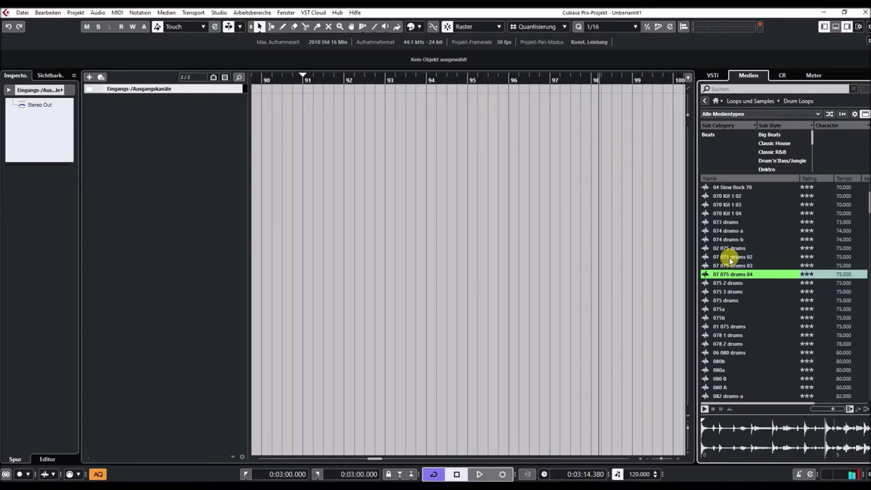
{"action": "left_click", "coordinate": [725, 291]}
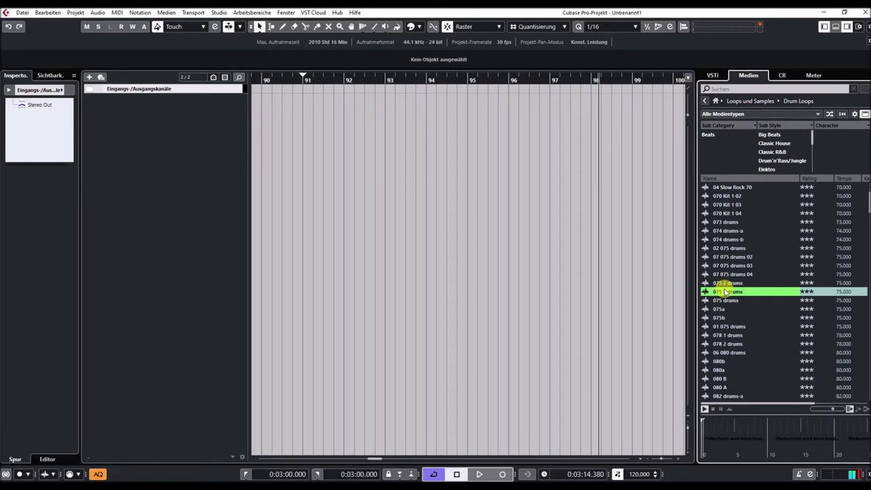
Audition the drum loops 01 075 drums, 06 080 drums, 080b, 080a, 082 drums-a and 085 Kit 1 03
{"action": "scroll", "coordinate": [749, 285], "scroll_direction": "down", "scroll_amount": 3}
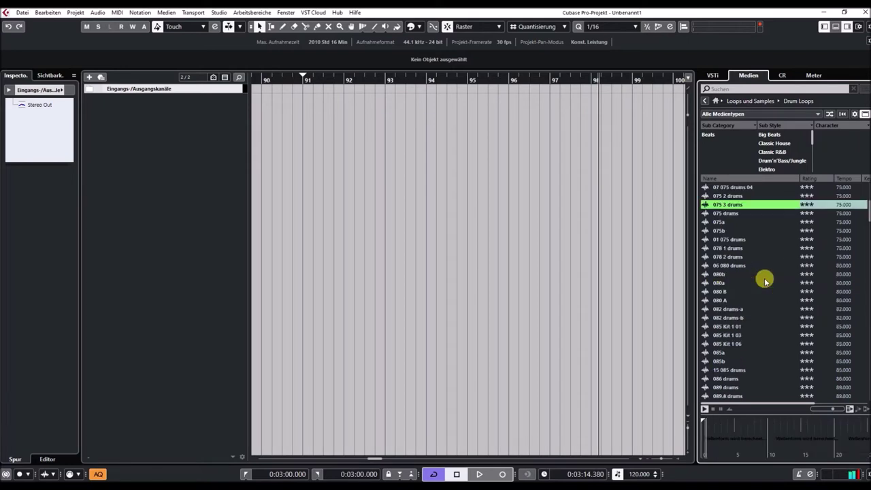
{"action": "left_click", "coordinate": [729, 239]}
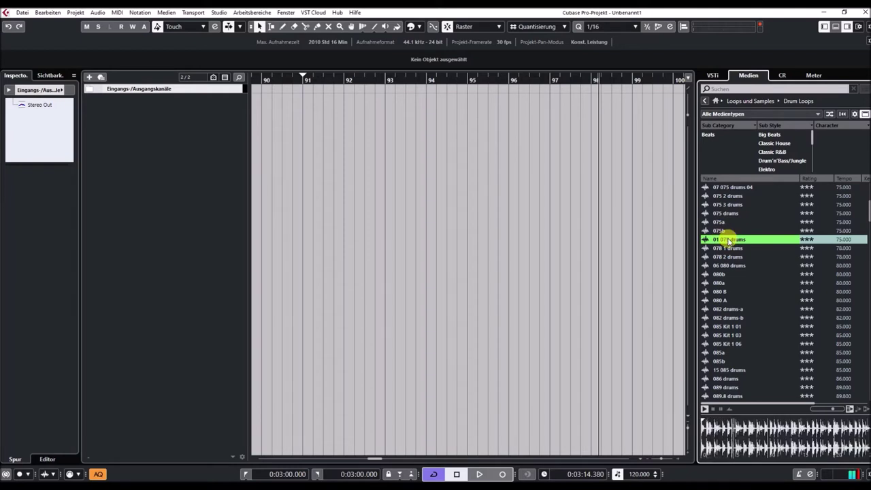
{"action": "left_click", "coordinate": [734, 265]}
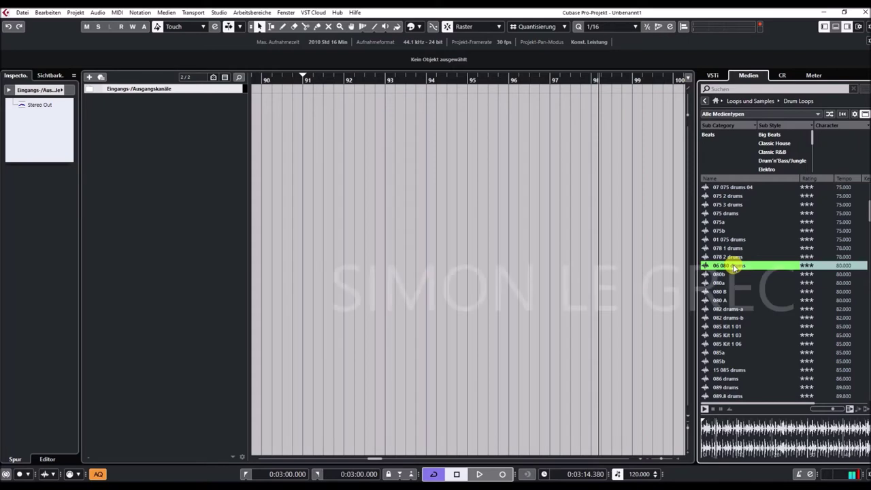
{"action": "key", "text": "Down"}
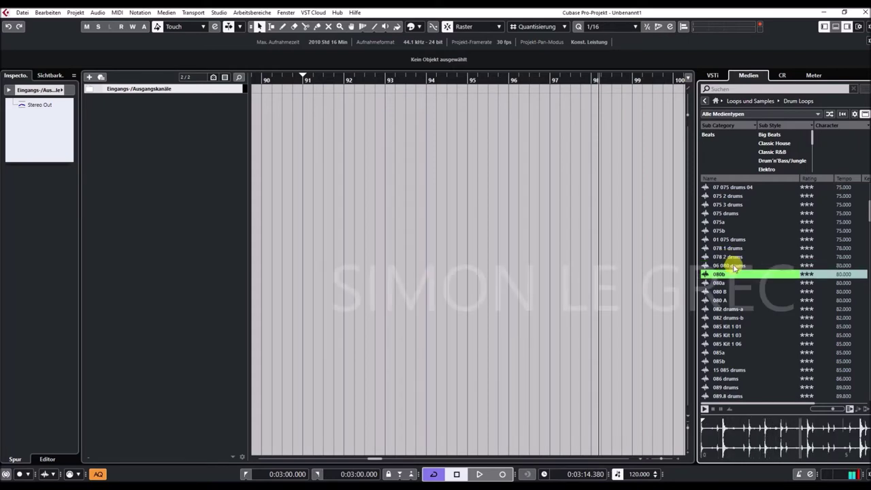
{"action": "key", "text": "Down"}
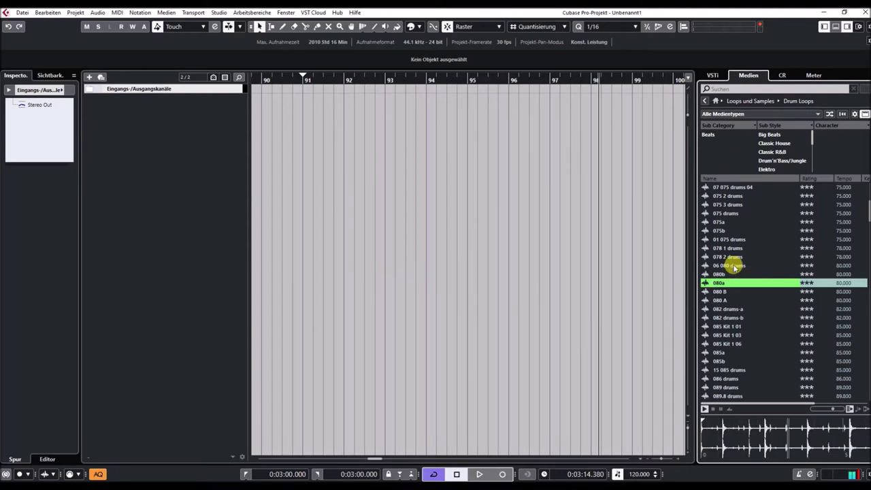
{"action": "left_click", "coordinate": [727, 309]}
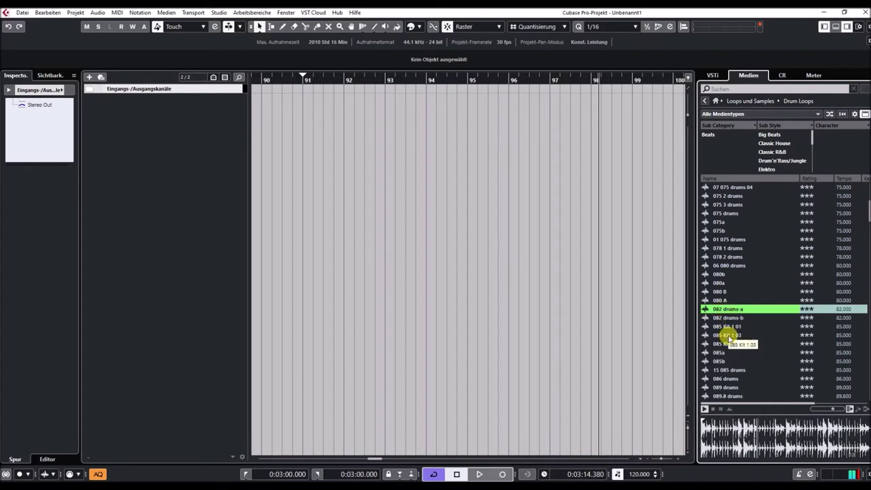
{"action": "left_click", "coordinate": [730, 335]}
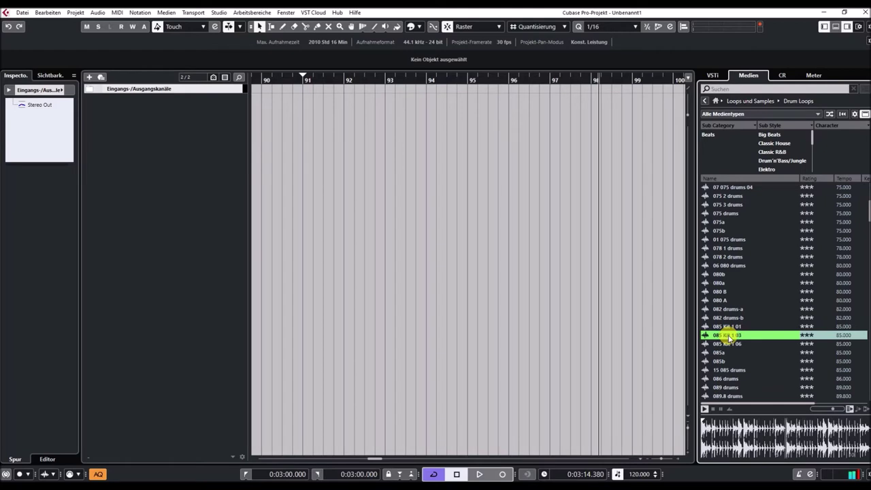
Audition the drum loops 15 085 drums, 089.8 drums, 02 Hard 90, 04 90bpm dry and 090a
{"action": "scroll", "coordinate": [742, 324], "scroll_direction": "down", "scroll_amount": 5}
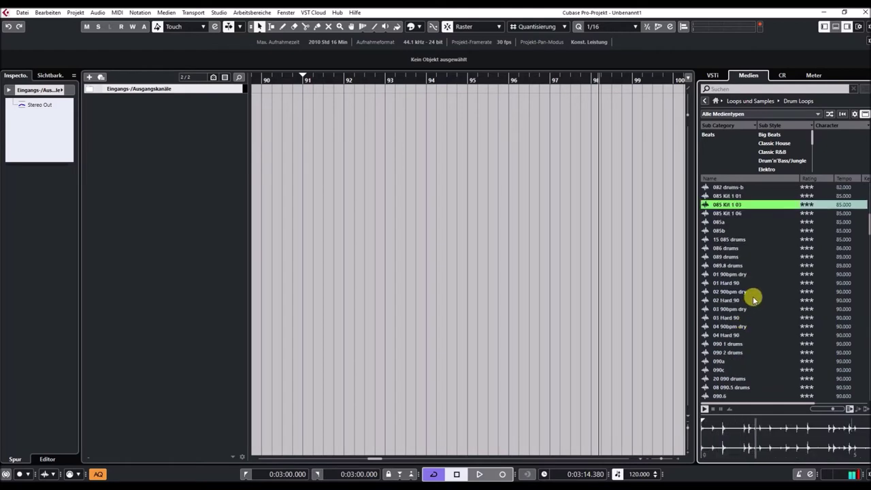
{"action": "left_click", "coordinate": [726, 240]}
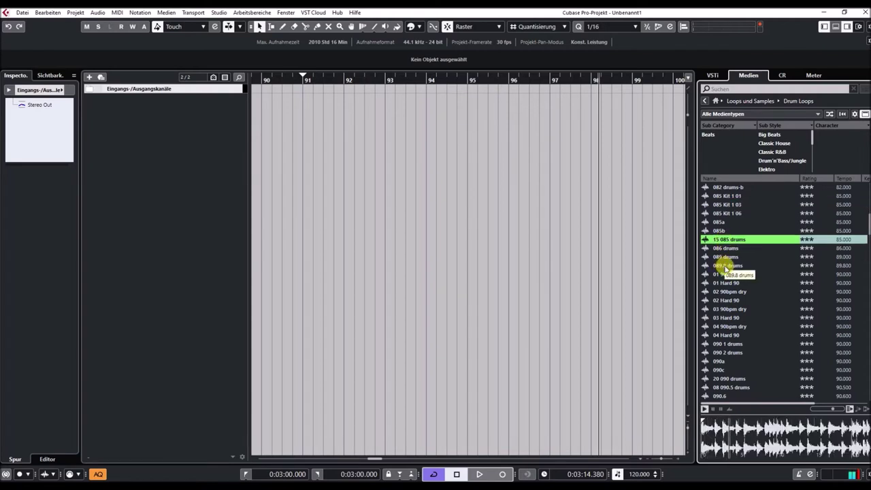
{"action": "left_click", "coordinate": [726, 265]}
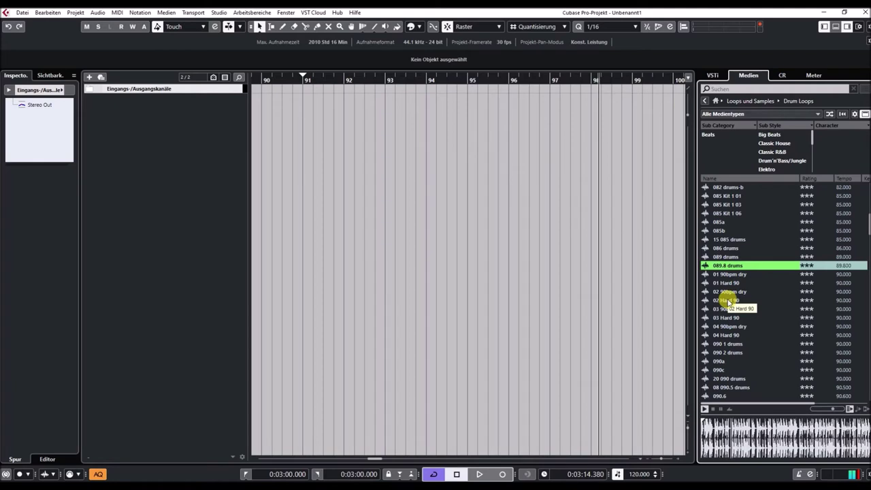
{"action": "left_click", "coordinate": [728, 300]}
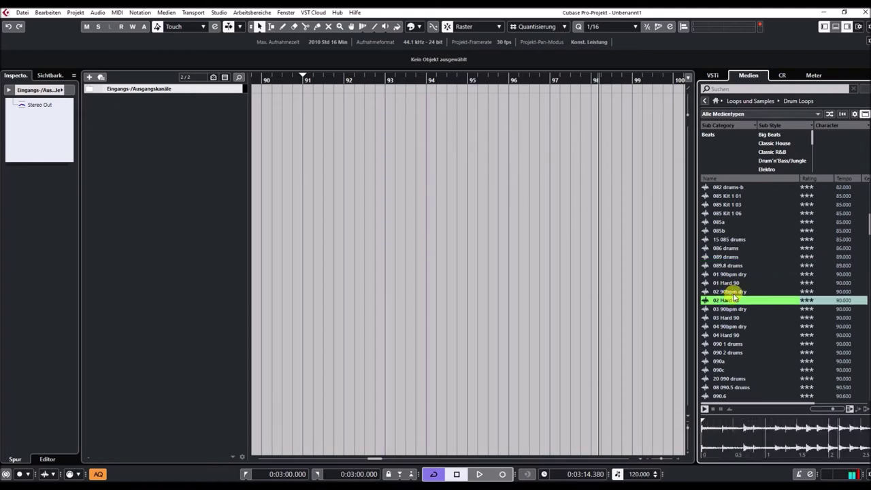
{"action": "scroll", "coordinate": [733, 297], "scroll_direction": "down", "scroll_amount": 3}
{"action": "left_click", "coordinate": [720, 240]}
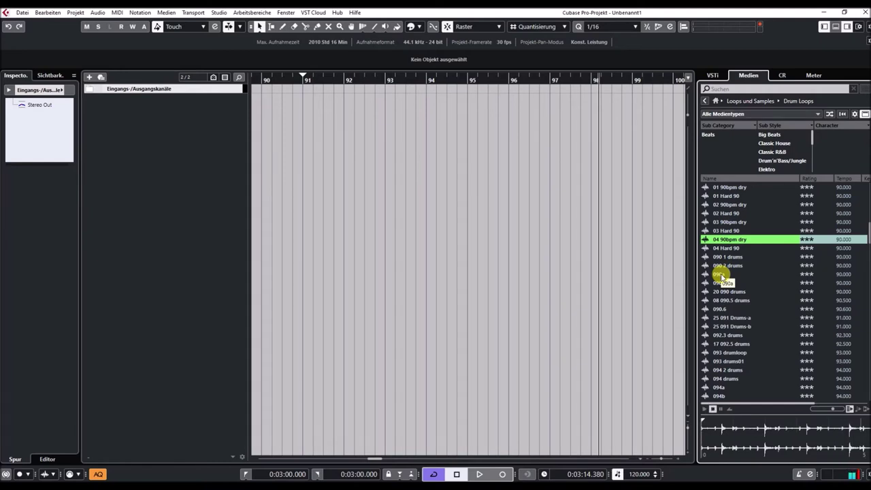
{"action": "left_click", "coordinate": [720, 274]}
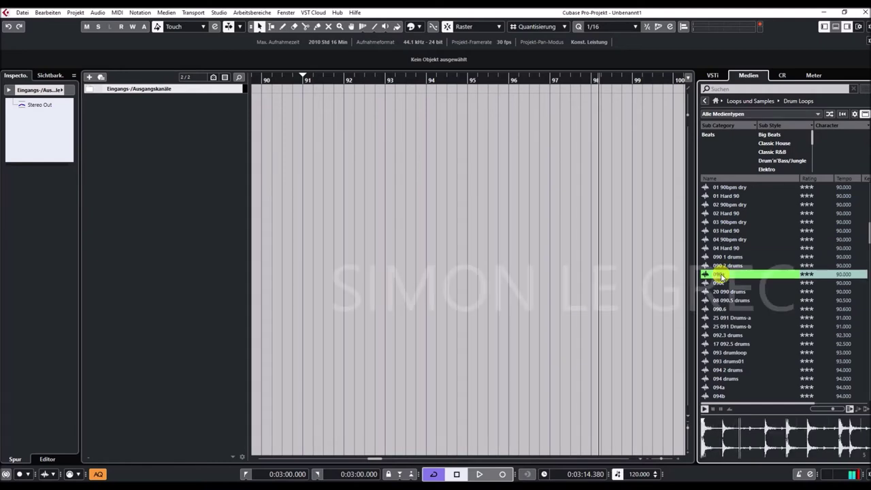
Audition the drum loops 25 091 Drums-a, 094 2 drums, 12 095 drums 02, 04 096 Drums-b and 02 097 Drums-b
{"action": "left_click", "coordinate": [727, 319]}
{"action": "scroll", "coordinate": [732, 318], "scroll_direction": "down", "scroll_amount": 3}
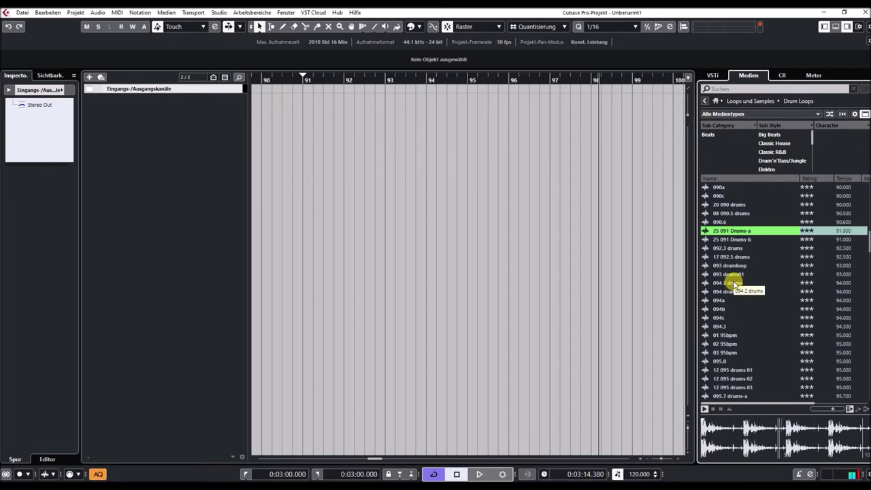
{"action": "left_click", "coordinate": [733, 283]}
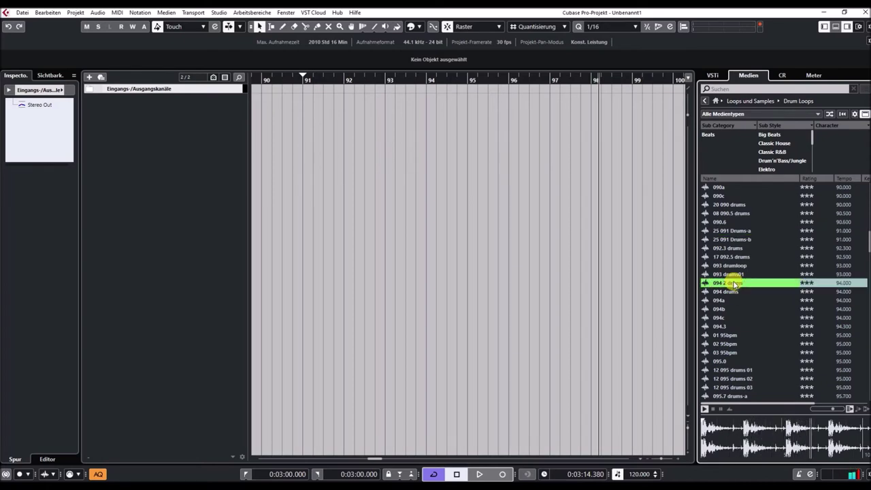
{"action": "scroll", "coordinate": [752, 330], "scroll_direction": "down", "scroll_amount": 5}
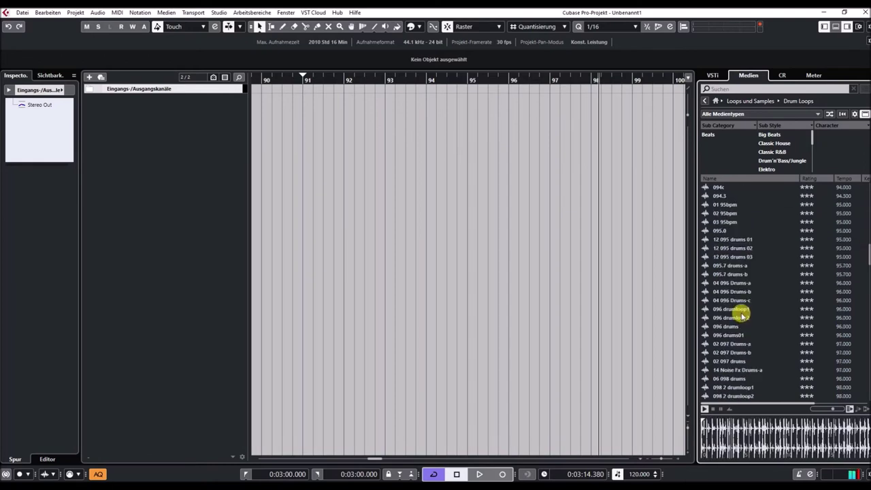
{"action": "left_click", "coordinate": [741, 249]}
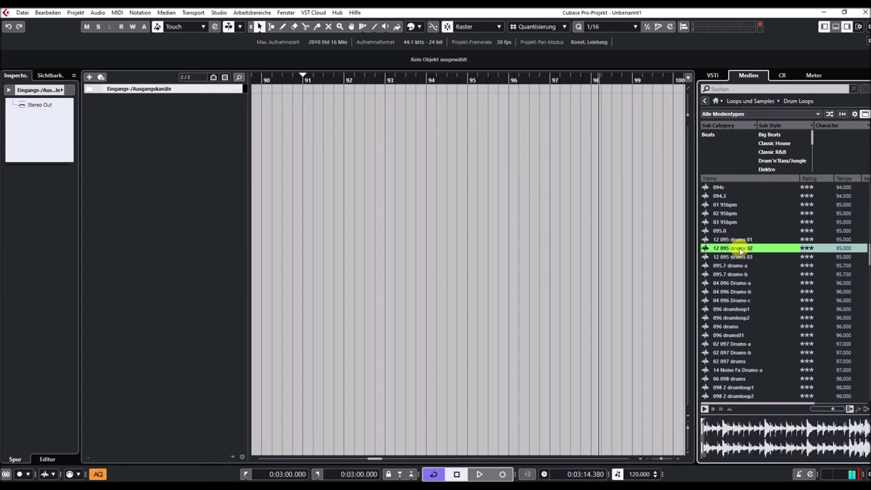
{"action": "left_click", "coordinate": [730, 294]}
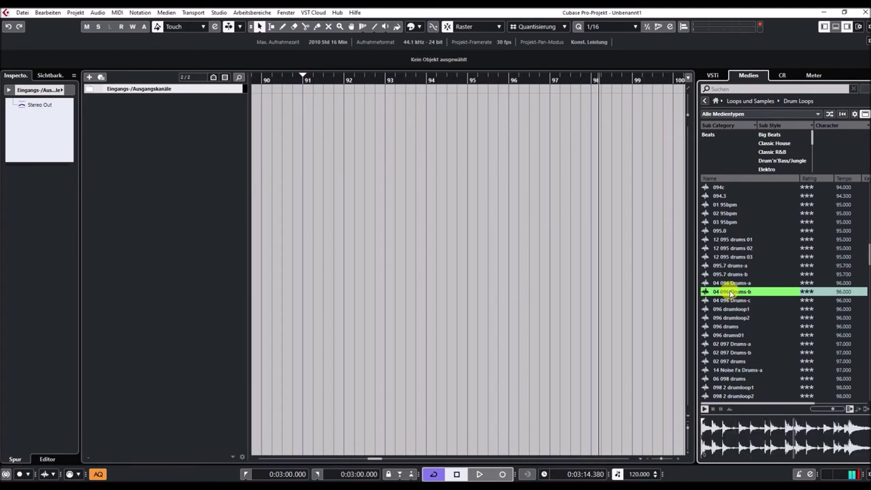
{"action": "left_click", "coordinate": [728, 354]}
{"action": "scroll", "coordinate": [765, 345], "scroll_direction": "down", "scroll_amount": 3}
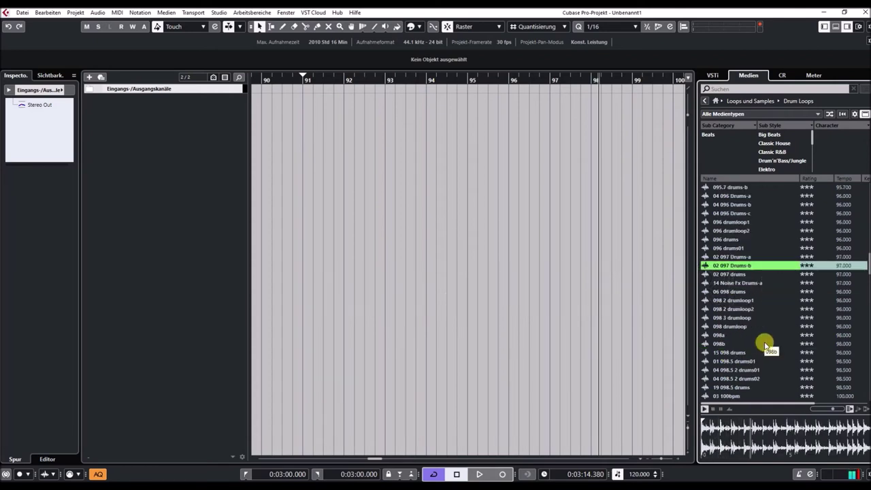
Audition the drum loops 098 2 drumloop1, 15 098 drums and 03 100bpm, skip ahead within the last one and stop its preview
{"action": "left_click", "coordinate": [732, 302]}
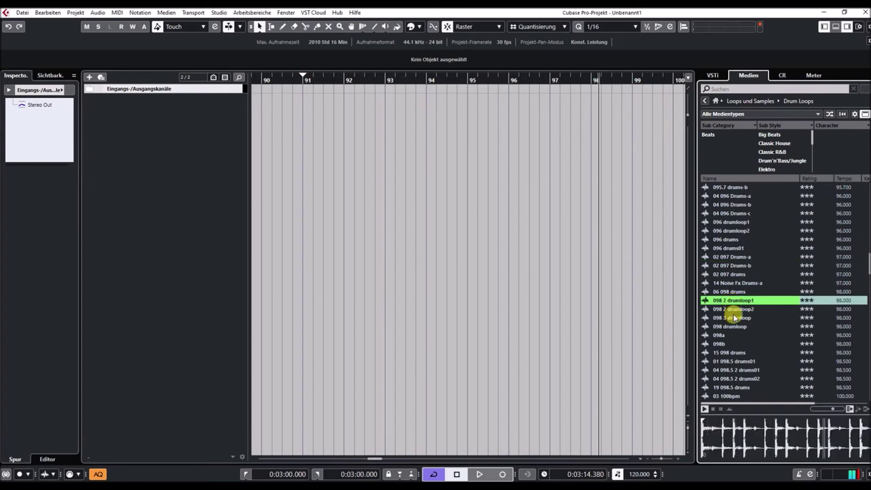
{"action": "left_click", "coordinate": [726, 351]}
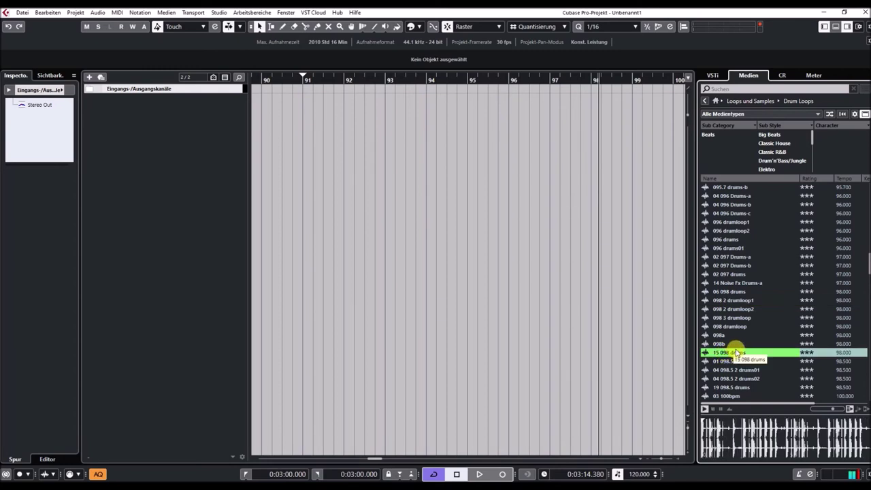
{"action": "scroll", "coordinate": [737, 354], "scroll_direction": "down", "scroll_amount": 3}
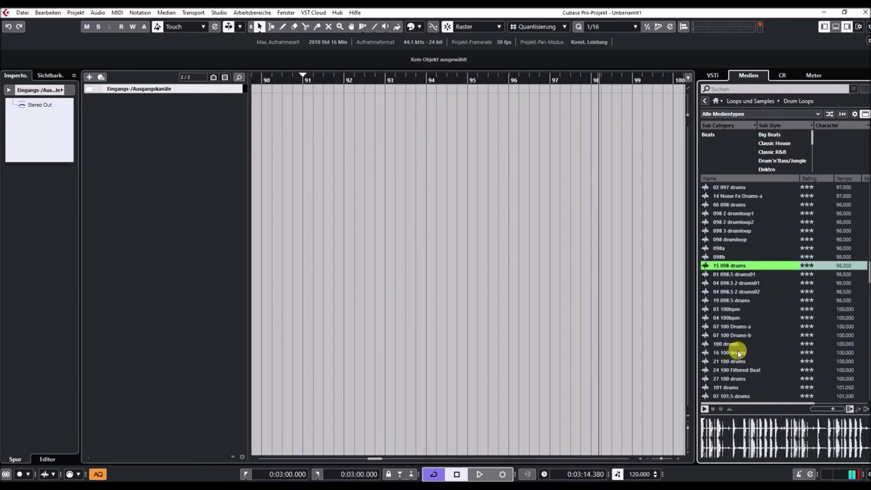
{"action": "left_click", "coordinate": [730, 311]}
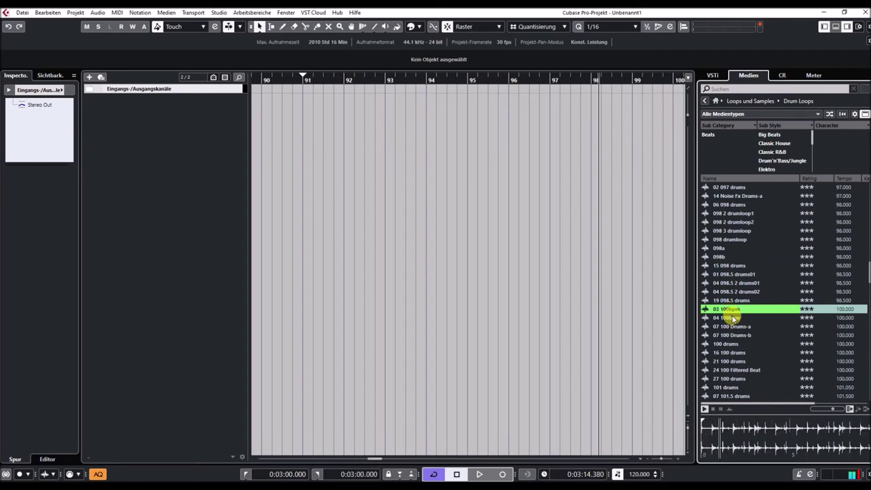
{"action": "left_click", "coordinate": [777, 431]}
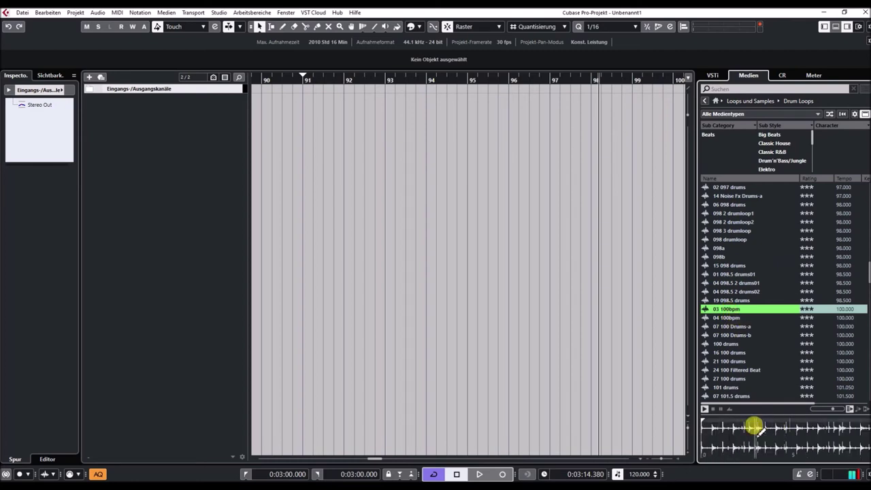
{"action": "left_click", "coordinate": [712, 409]}
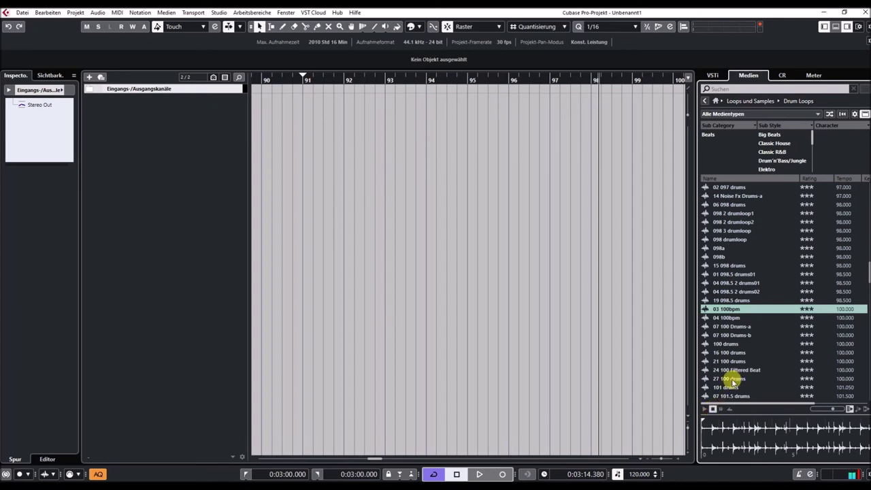
Audition the drum loops 16 100 drums, 102 drums02 and 05 106 Drums-a
{"action": "scroll", "coordinate": [735, 340], "scroll_direction": "down", "scroll_amount": 3}
{"action": "left_click", "coordinate": [727, 266]}
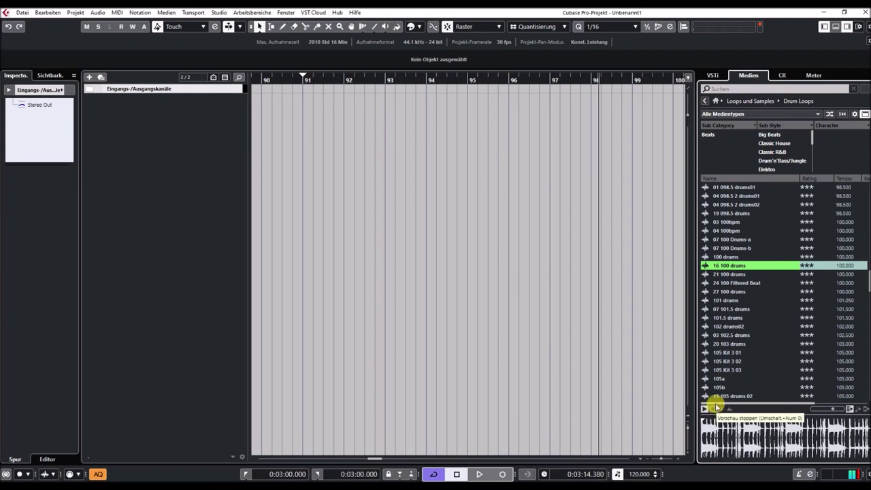
{"action": "left_click", "coordinate": [729, 327]}
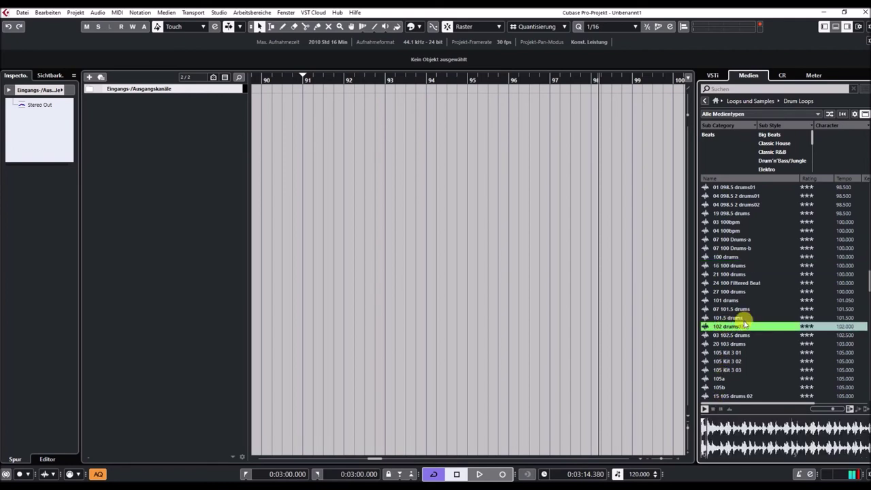
{"action": "scroll", "coordinate": [746, 322], "scroll_direction": "down", "scroll_amount": 5}
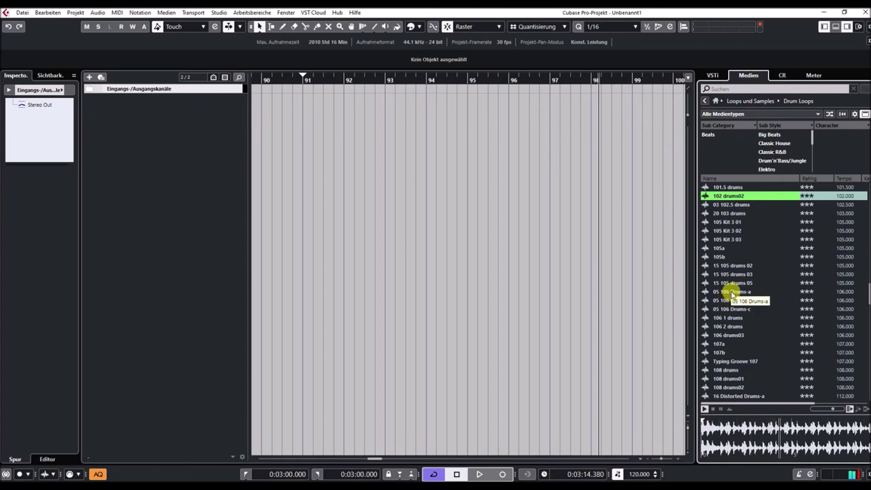
{"action": "left_click", "coordinate": [731, 293]}
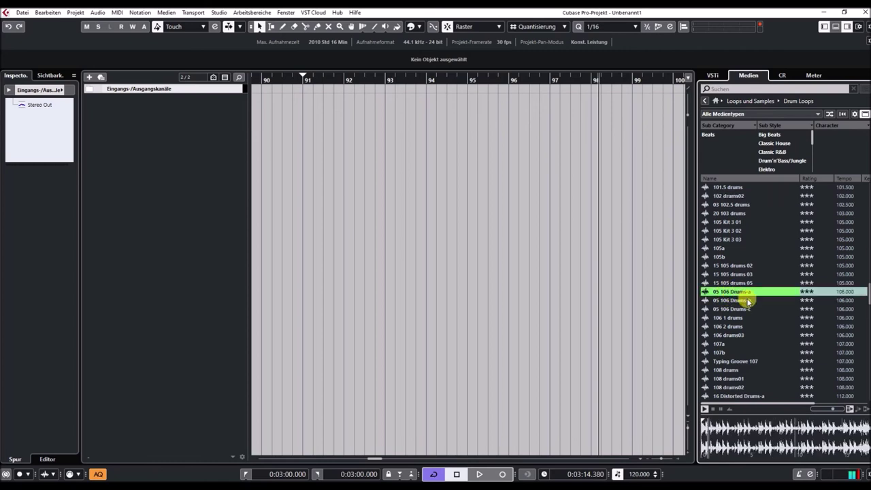
Audition the drum loops 01 116 Hammer Drums-b and 119 2 drums, and stop the preview
{"action": "scroll", "coordinate": [744, 297], "scroll_direction": "down", "scroll_amount": 7}
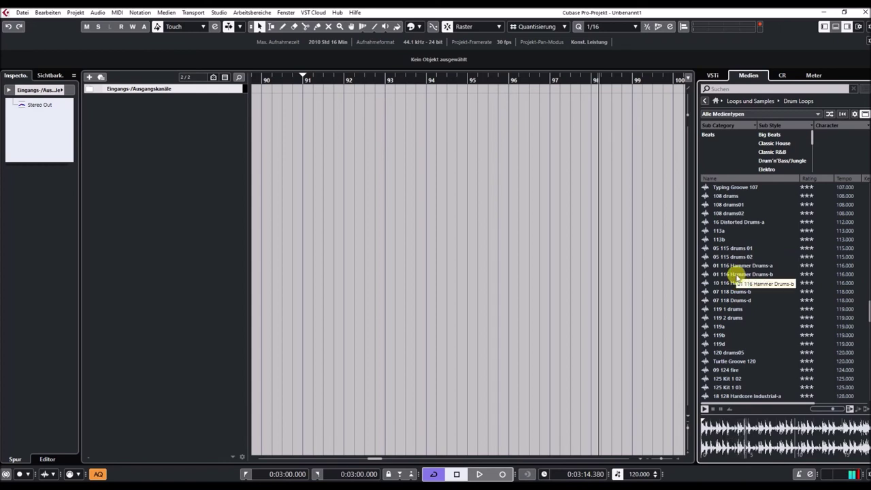
{"action": "left_click", "coordinate": [736, 275]}
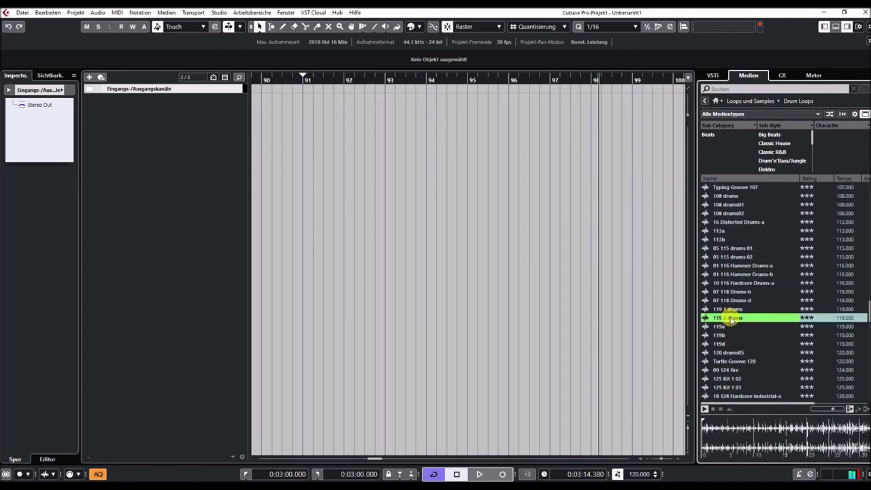
{"action": "scroll", "coordinate": [730, 320], "scroll_direction": "down", "scroll_amount": 3}
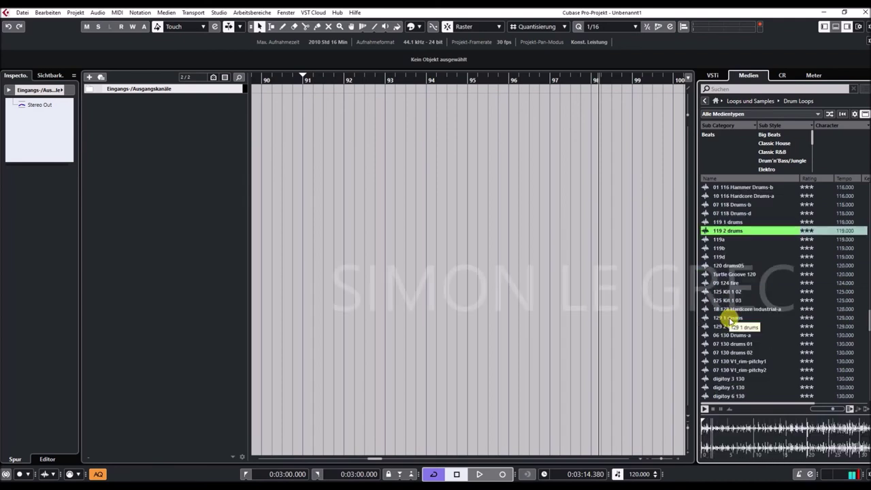
{"action": "left_click", "coordinate": [712, 408]}
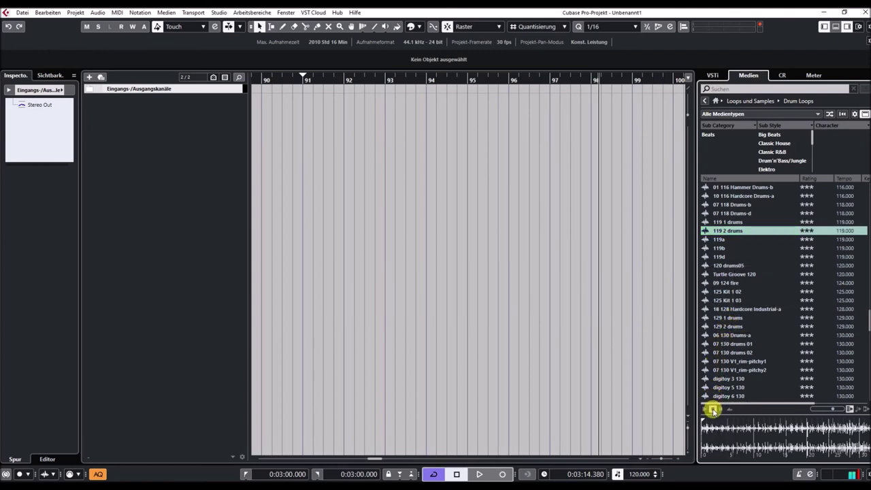
Audition the drum loops 06 130 Drums-a, digitoy 3 130, linz 03 133 and rainy day 04 133
{"action": "left_click", "coordinate": [723, 336]}
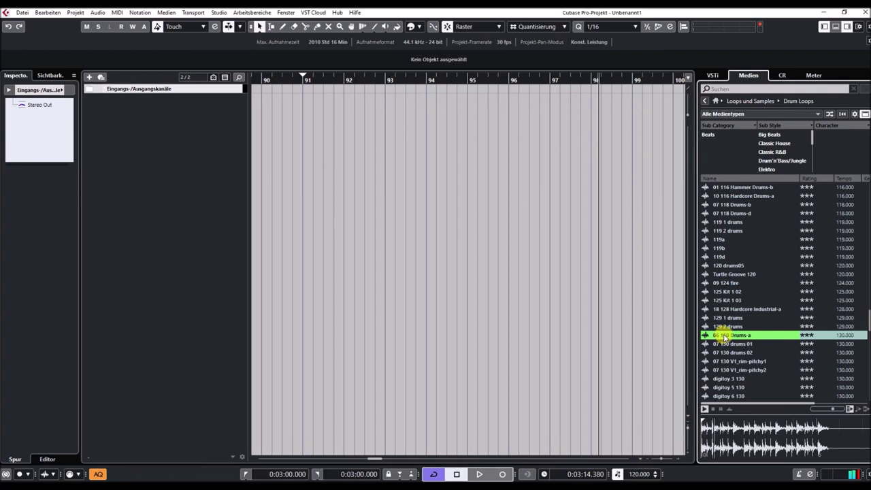
{"action": "scroll", "coordinate": [725, 336], "scroll_direction": "down", "scroll_amount": 3}
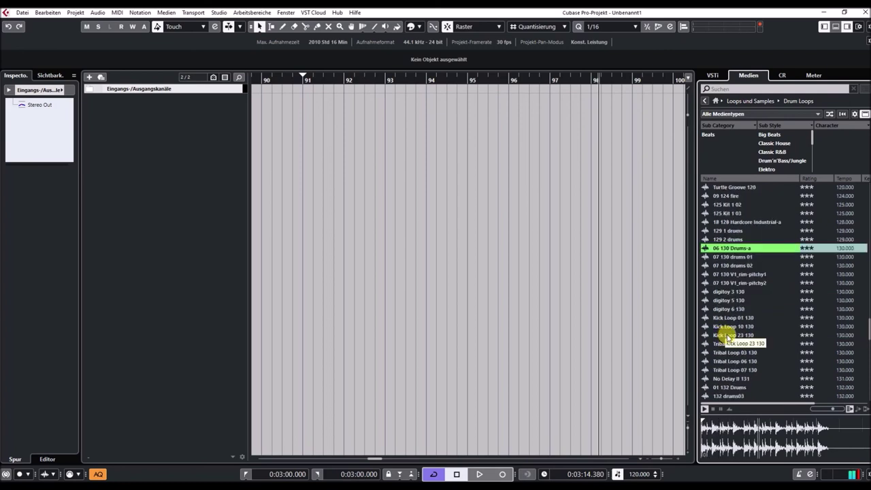
{"action": "left_click", "coordinate": [729, 292]}
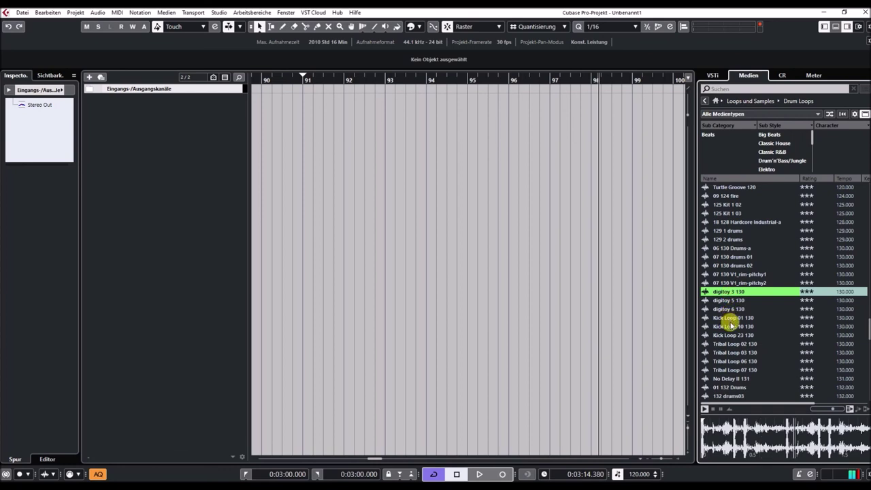
{"action": "scroll", "coordinate": [729, 324], "scroll_direction": "down", "scroll_amount": 3}
{"action": "left_click", "coordinate": [728, 327]}
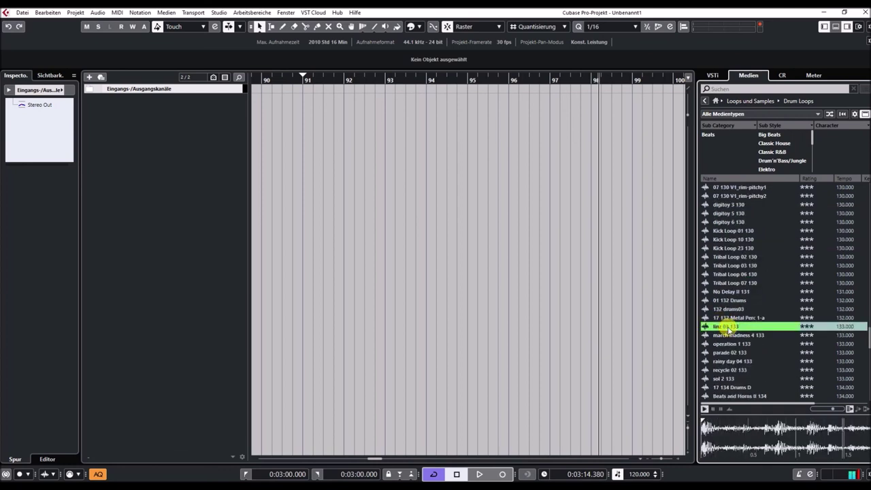
{"action": "left_click", "coordinate": [725, 361]}
Audition the drum loop 07 135 Drums, stop its preview and play parade 11 138
{"action": "scroll", "coordinate": [738, 354], "scroll_direction": "down", "scroll_amount": 3}
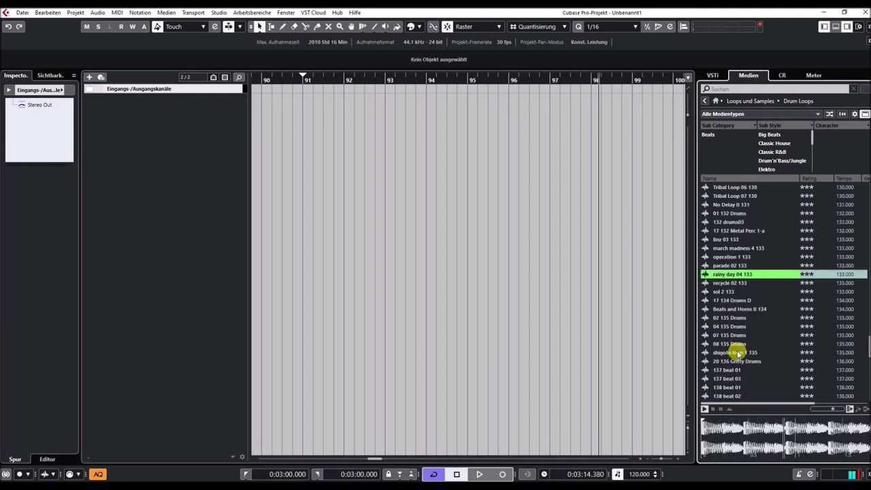
{"action": "left_click", "coordinate": [737, 335]}
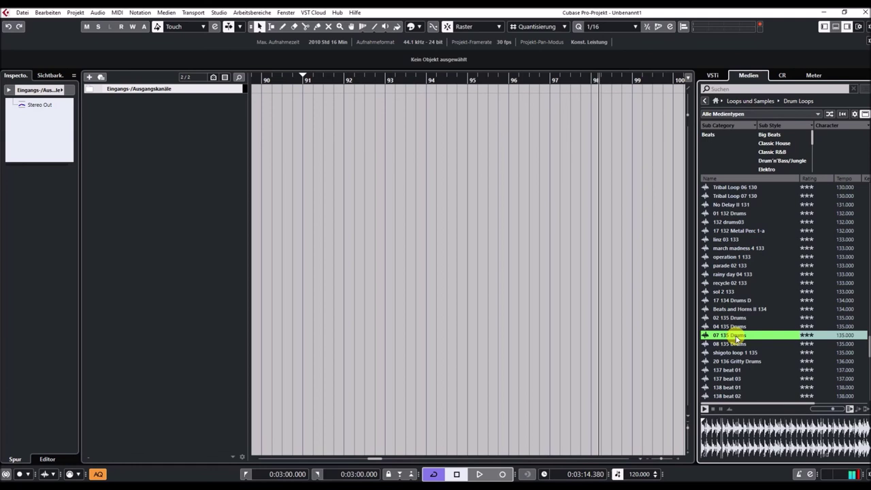
{"action": "left_click", "coordinate": [713, 410]}
{"action": "scroll", "coordinate": [734, 359], "scroll_direction": "down", "scroll_amount": 3}
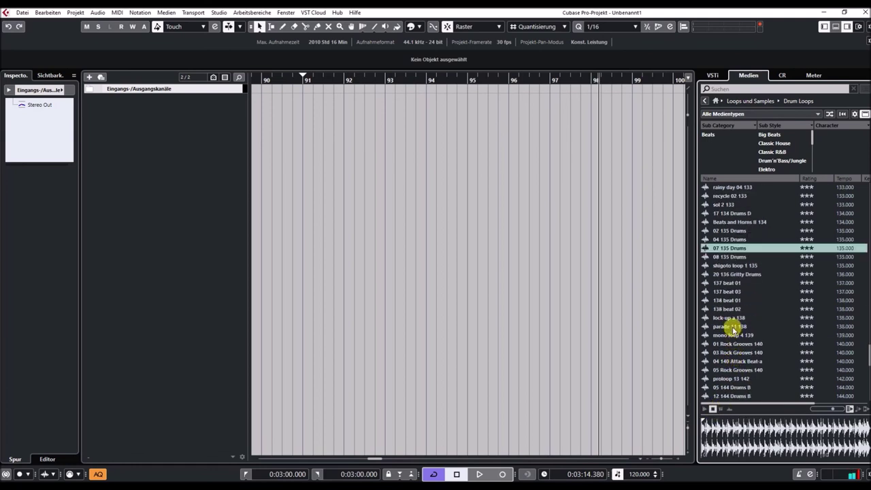
{"action": "left_click", "coordinate": [734, 327]}
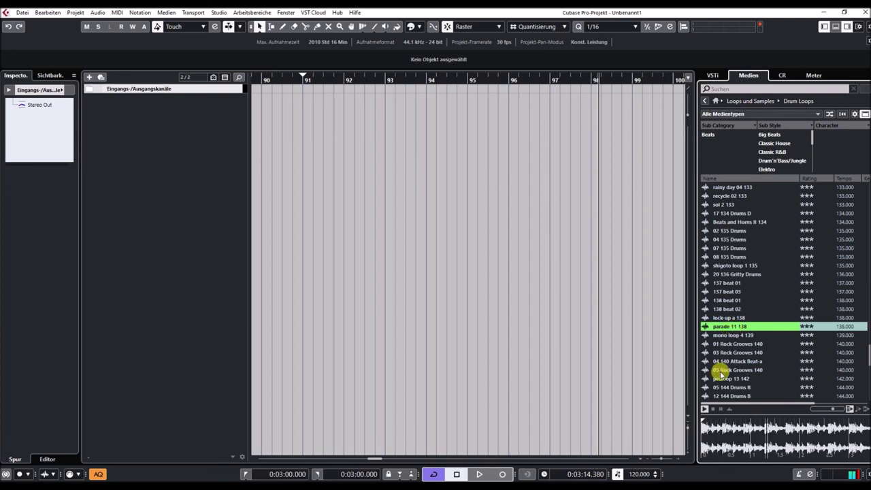